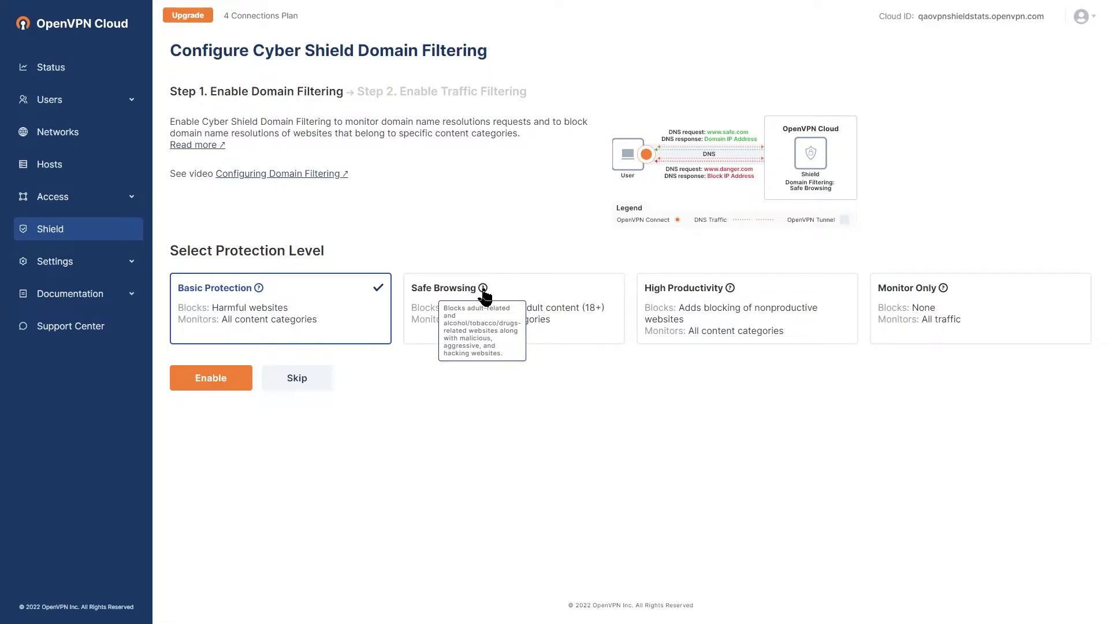
Enable domain filtering at Safe Browsing level, blocking 26 of 43 domain filters.
{"action": "left_click", "coordinate": [595, 298]}
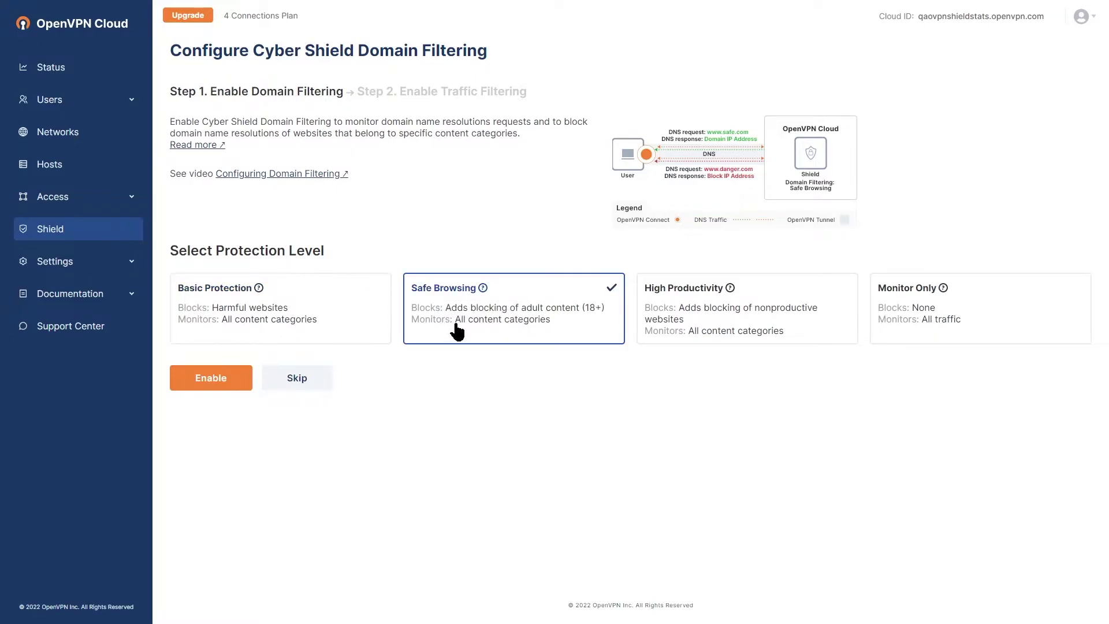
{"action": "left_click", "coordinate": [217, 388]}
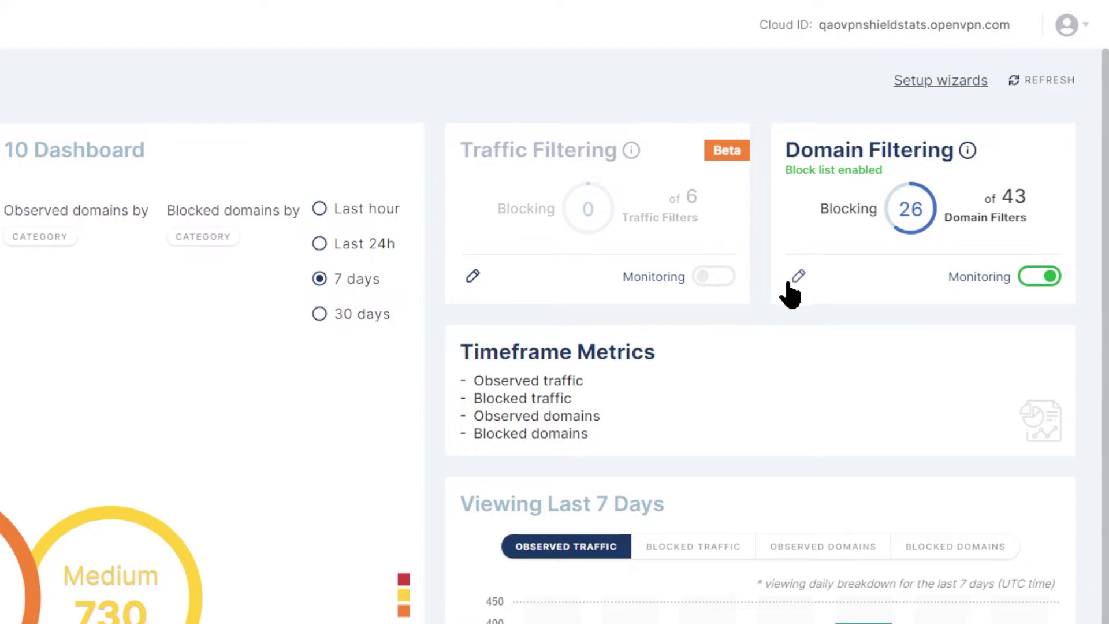
Compare block categories for Basic Protection and High Productivity, leaving High Productivity selected unsaved.
{"action": "left_click", "coordinate": [798, 278]}
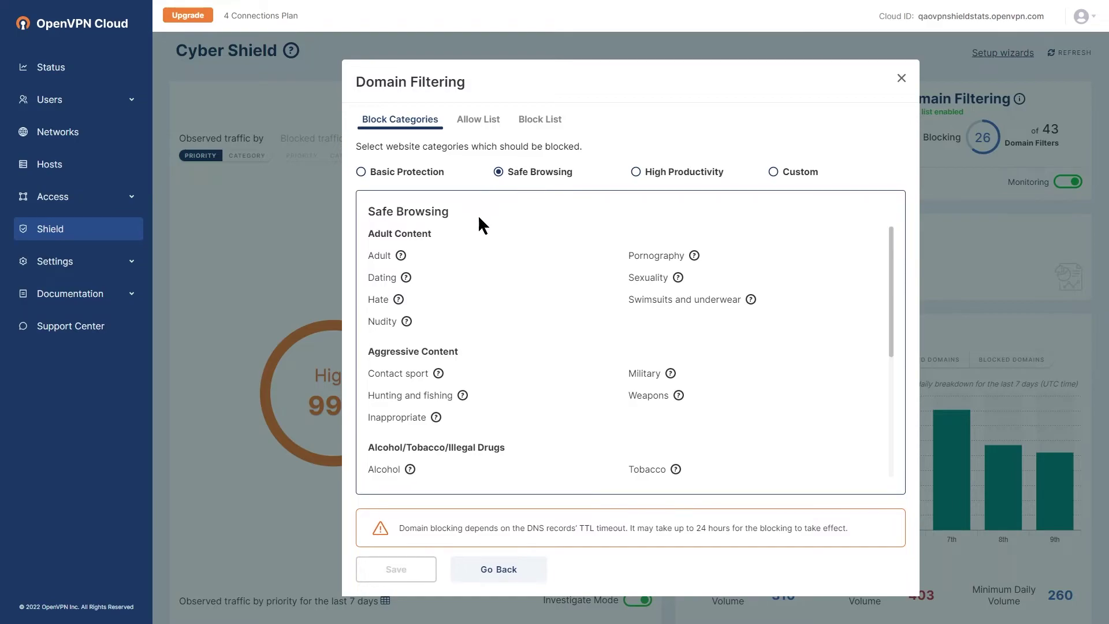
{"action": "scroll", "coordinate": [458, 253], "scroll_direction": "down", "scroll_amount": 1}
{"action": "scroll", "coordinate": [473, 282], "scroll_direction": "down", "scroll_amount": 4}
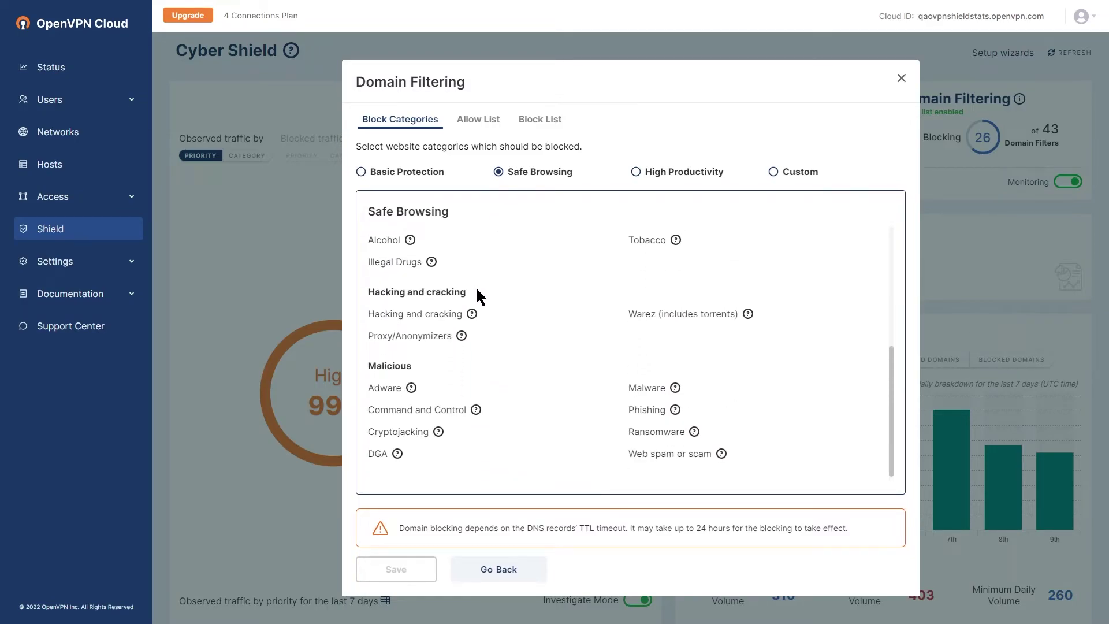
{"action": "scroll", "coordinate": [493, 341], "scroll_direction": "up", "scroll_amount": 5}
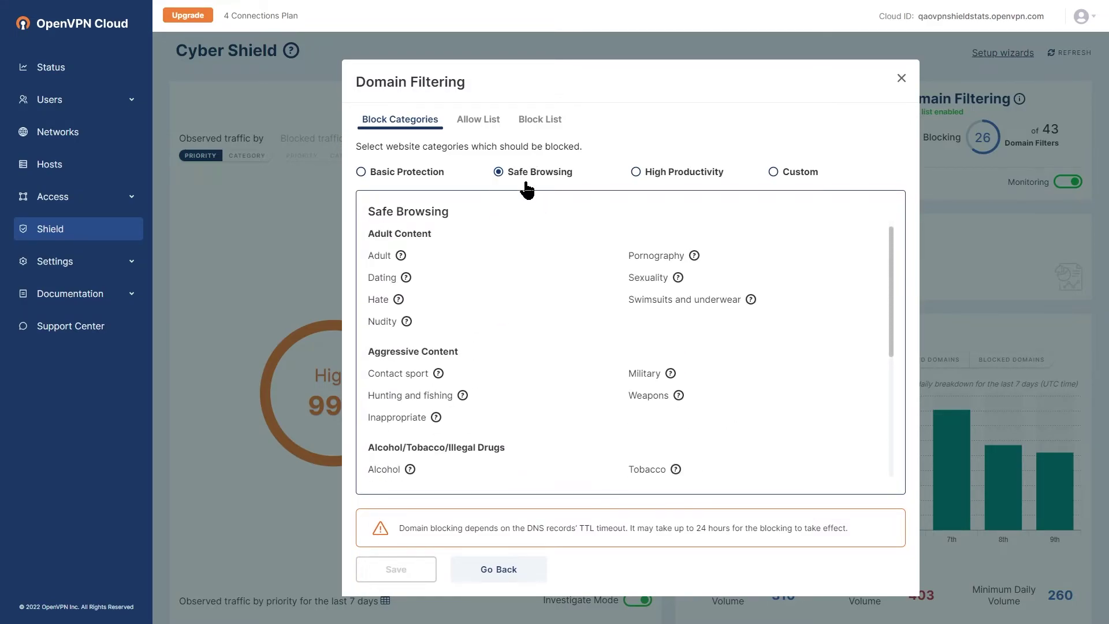
{"action": "left_click", "coordinate": [384, 177]}
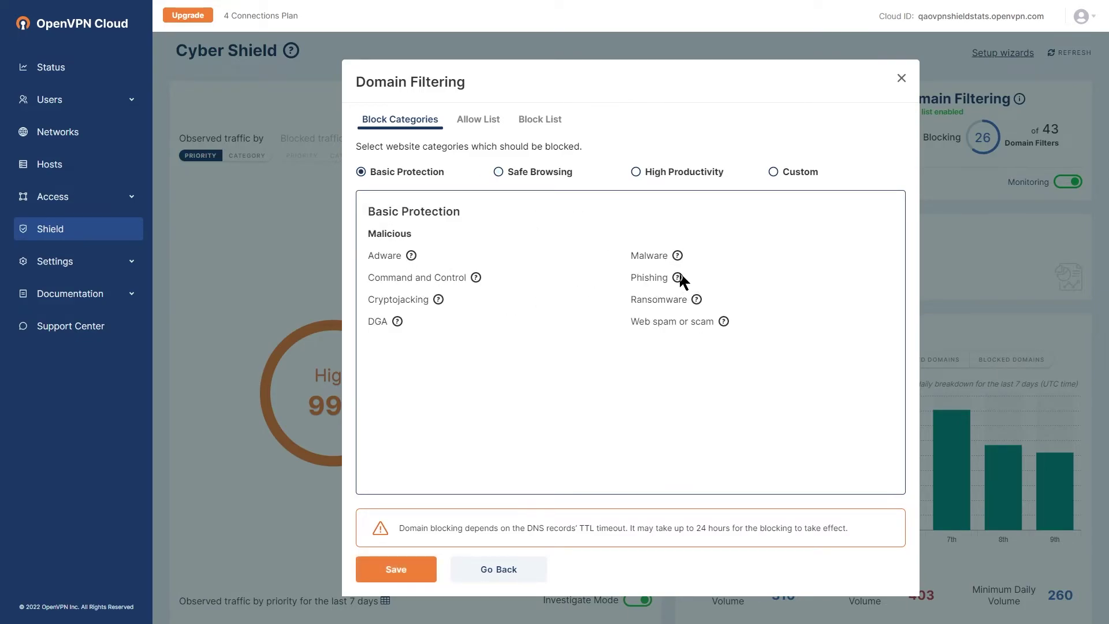
{"action": "left_click", "coordinate": [637, 174]}
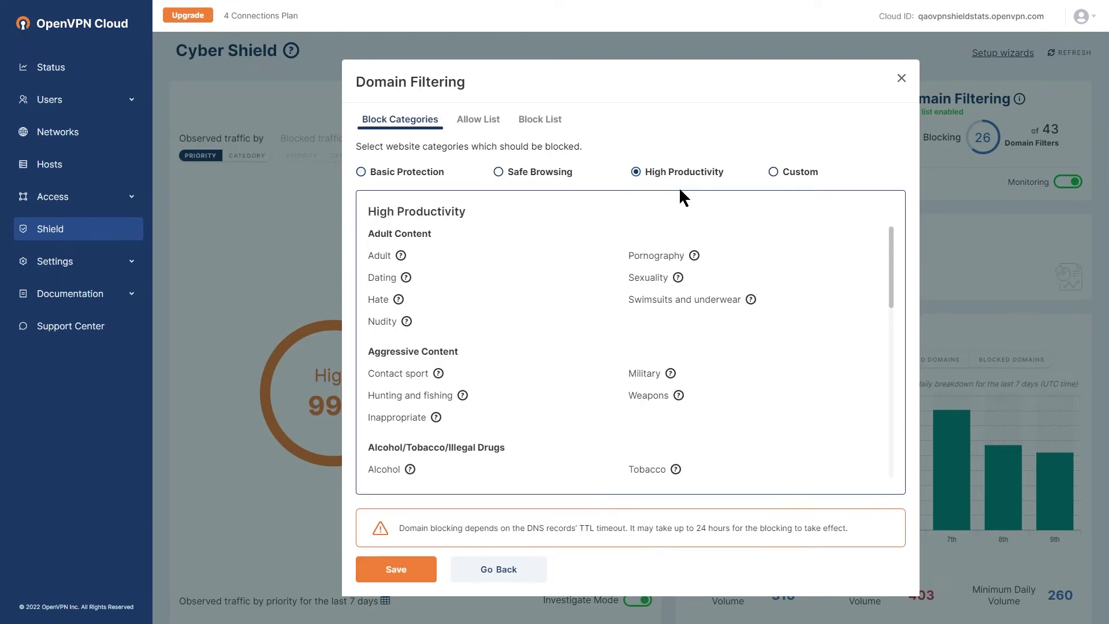